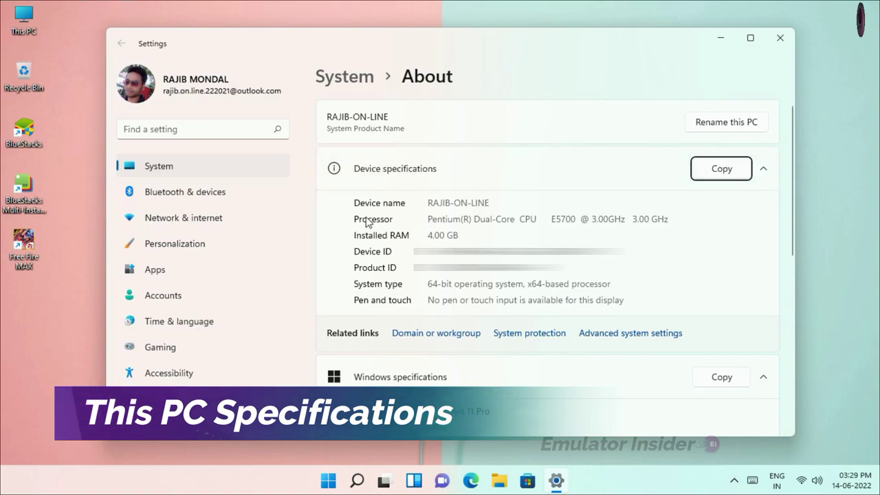
Examine the processor, installed RAM, system type and Windows edition on the About page, and close Settings
drag(428, 219, 680, 218)
drag(473, 219, 519, 220)
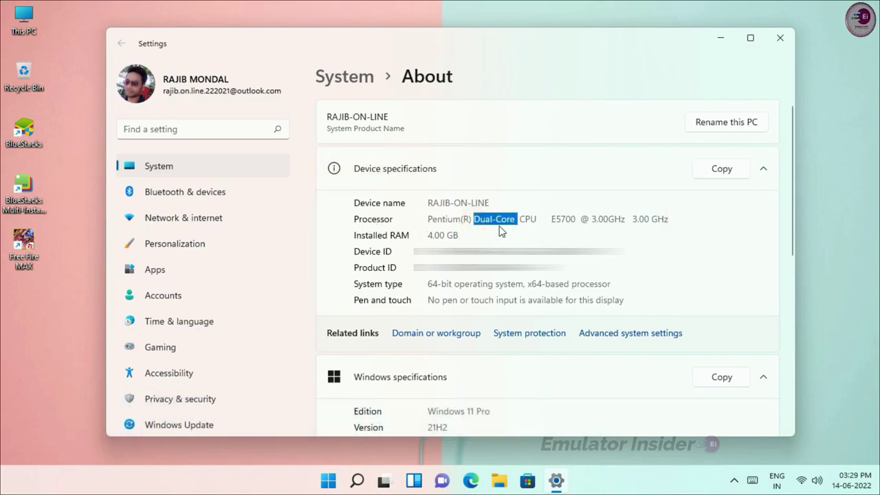
click(391, 246)
drag(430, 234, 483, 234)
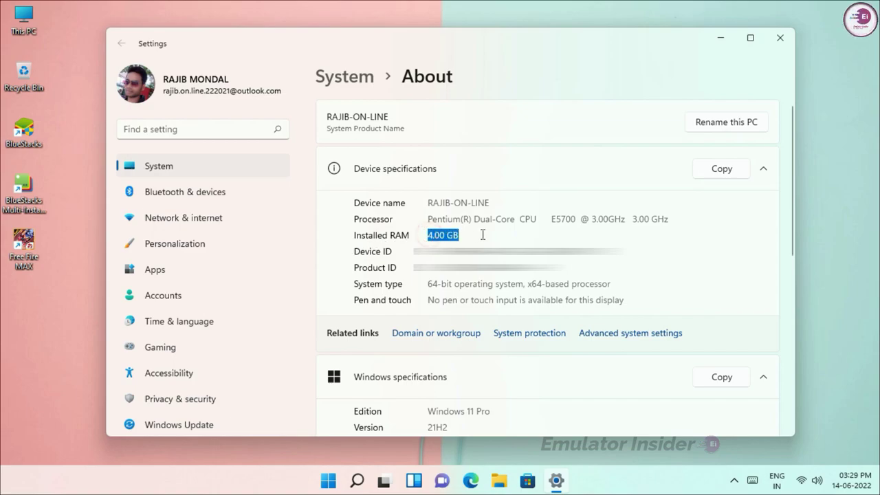
click(379, 288)
drag(428, 285, 633, 285)
click(634, 284)
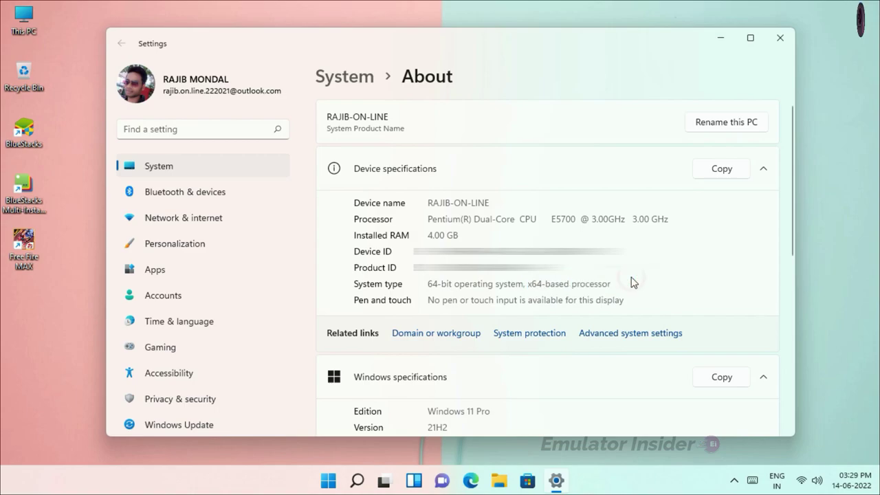
scroll(603, 275, down, 3)
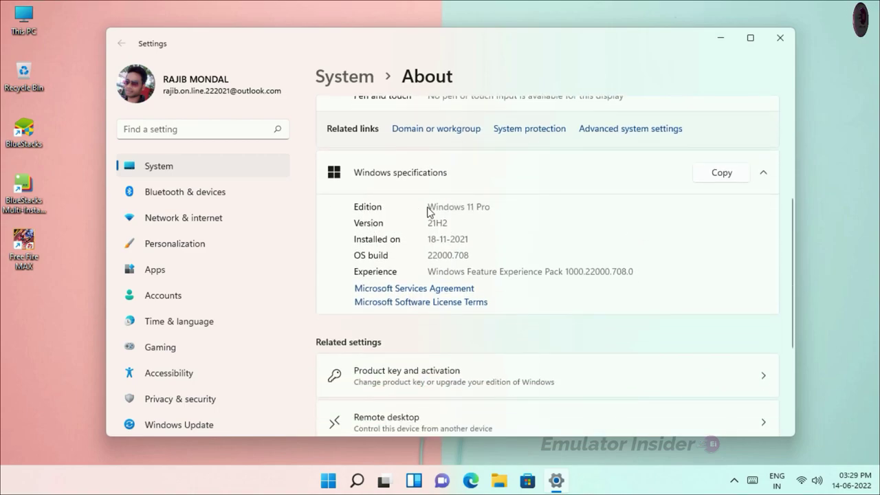
drag(427, 206, 534, 209)
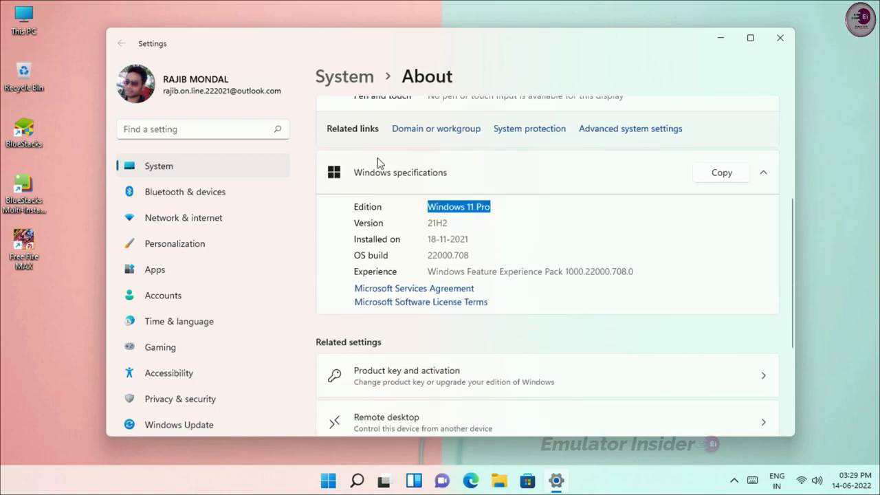
click(777, 40)
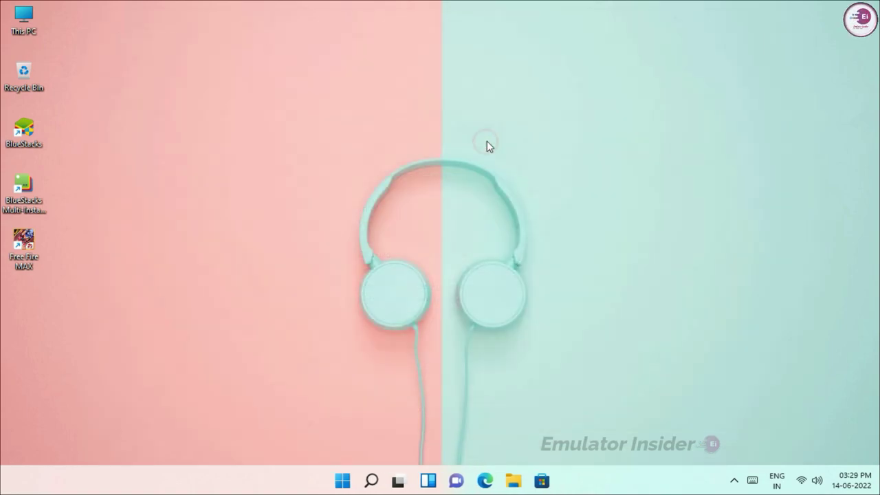
drag(23, 131, 80, 141)
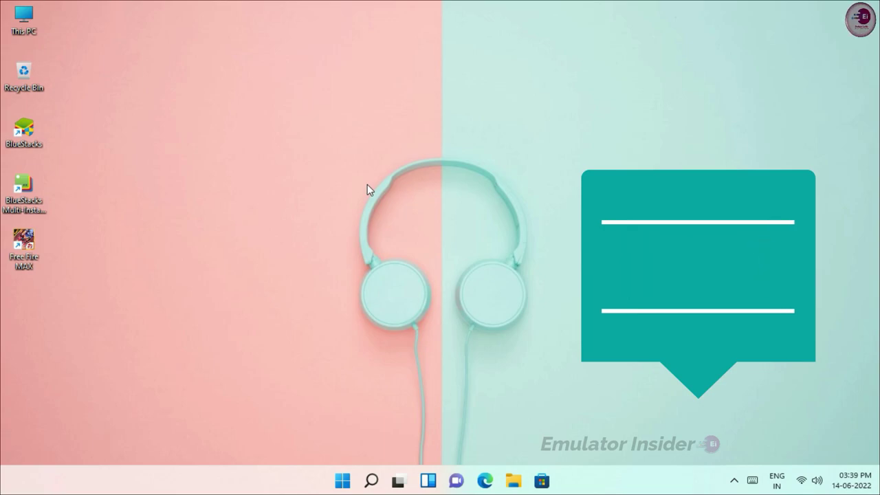
Search Windows for "Graphics Settings" and open the matching system settings page
click(371, 480)
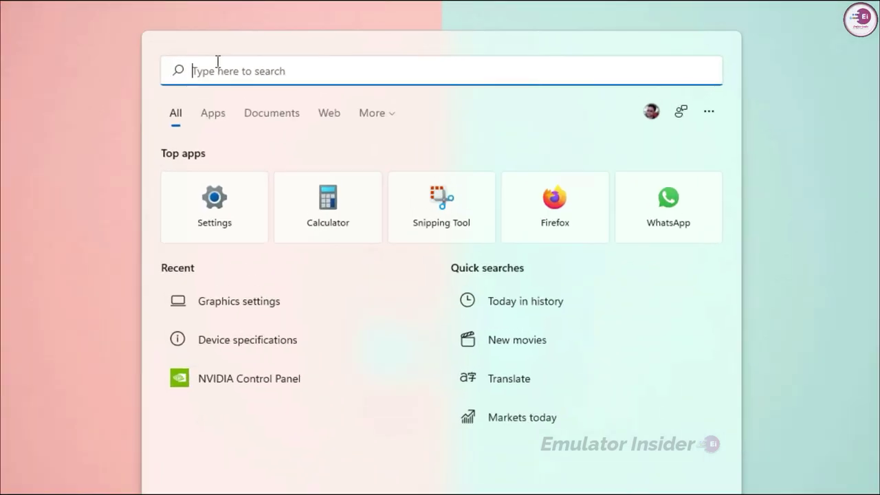
text(Graphics Se)
text(ttings)
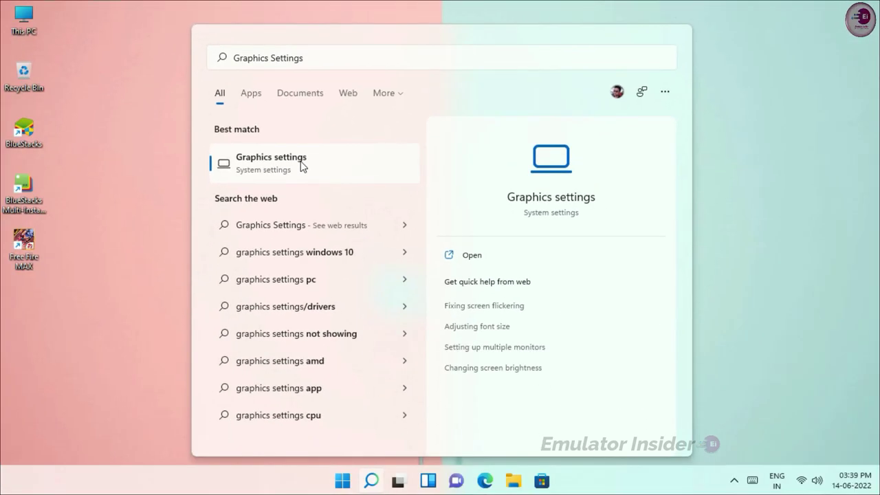
click(301, 164)
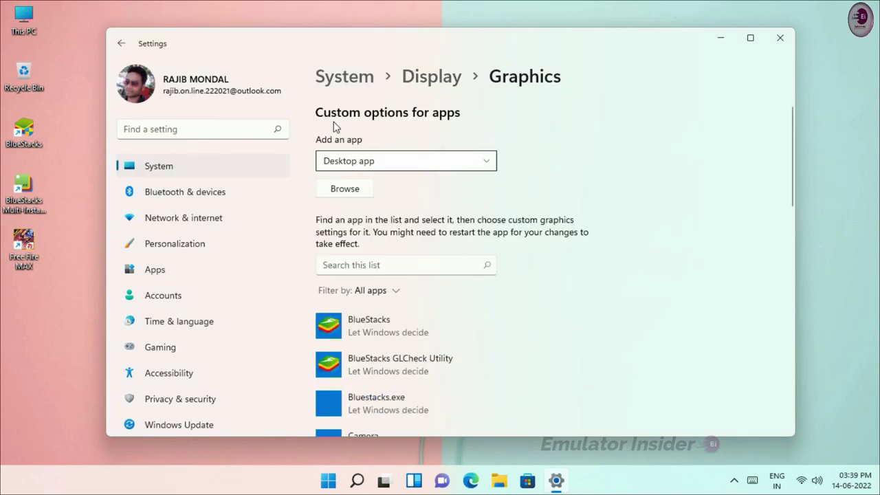
Add the BlueStacks shortcut from the Desktop folder to the apps with custom graphics options
click(341, 193)
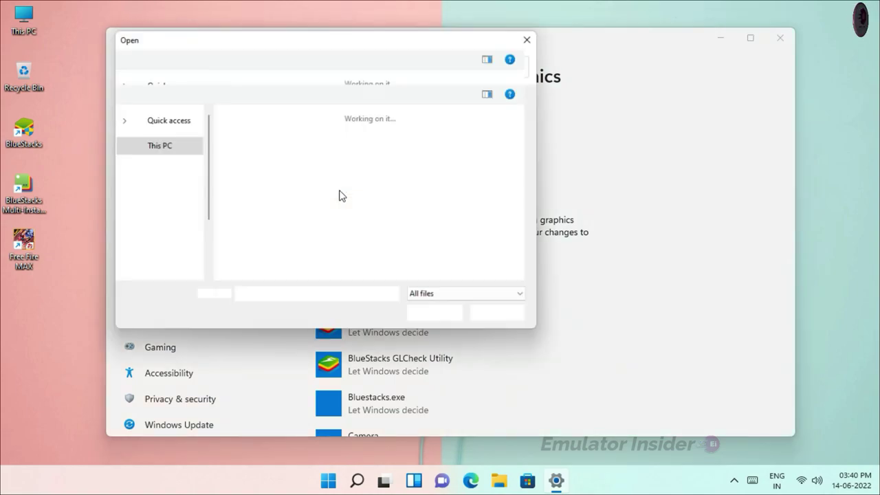
click(323, 164)
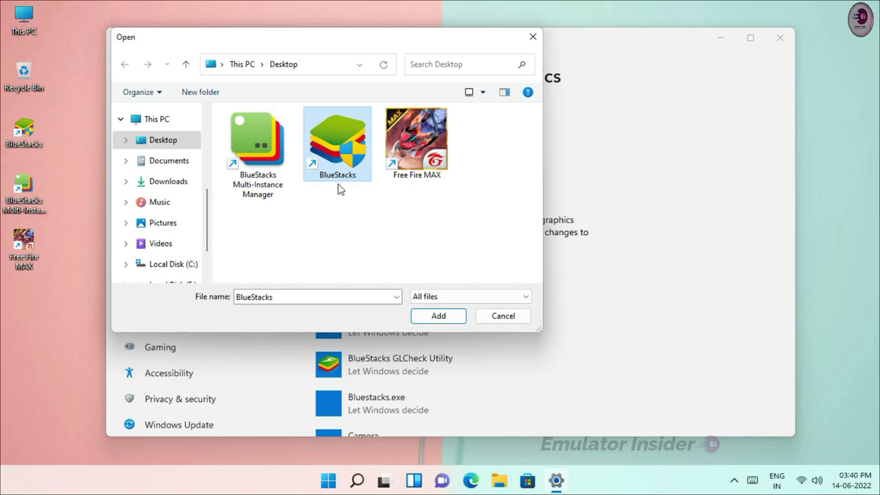
click(437, 318)
Set the graphics preference of BlueStacks 4 to High performance, save it and close Settings
scroll(558, 305, down, 1)
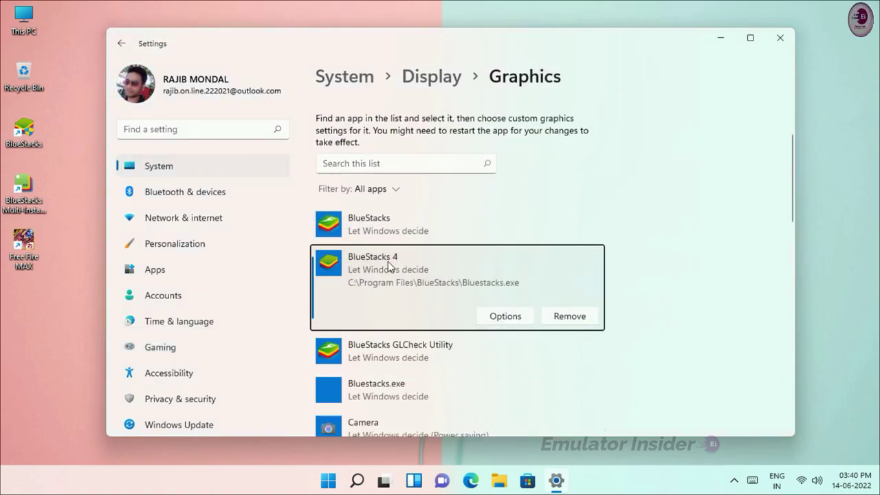
click(505, 317)
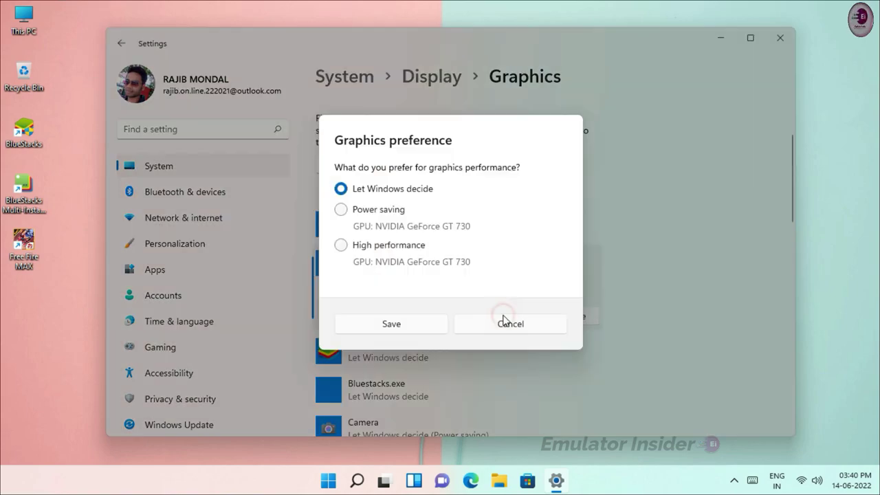
click(367, 252)
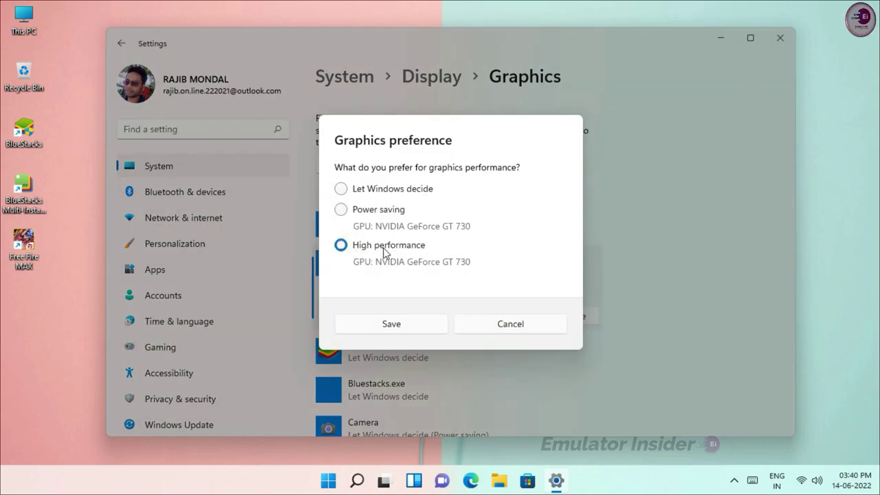
click(402, 325)
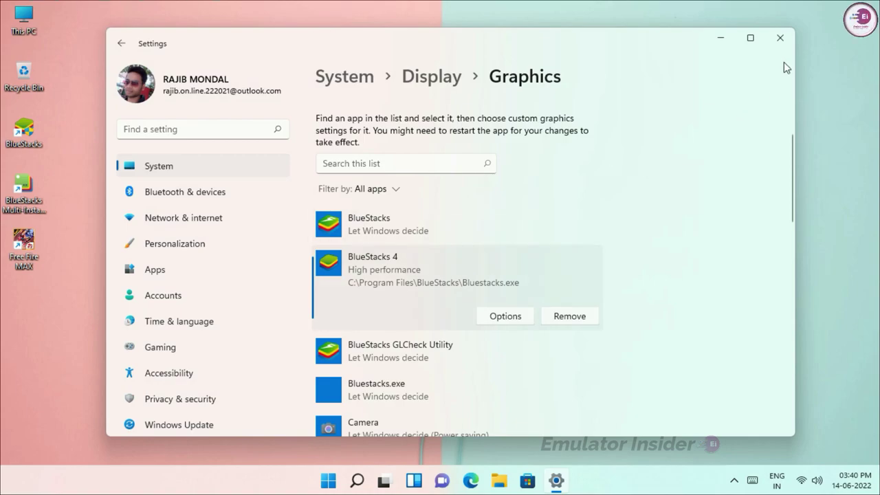
click(780, 38)
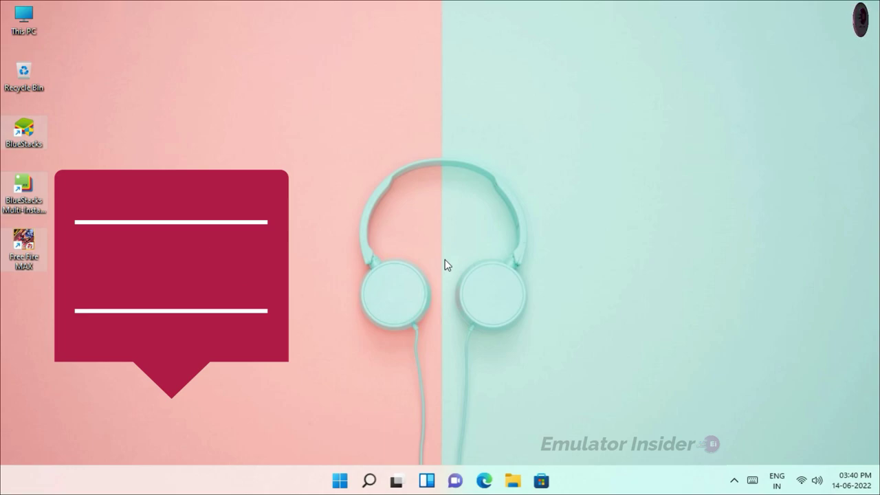
Find "Game Mode Settings" through Windows search, turn Game Mode on and close Settings
click(372, 484)
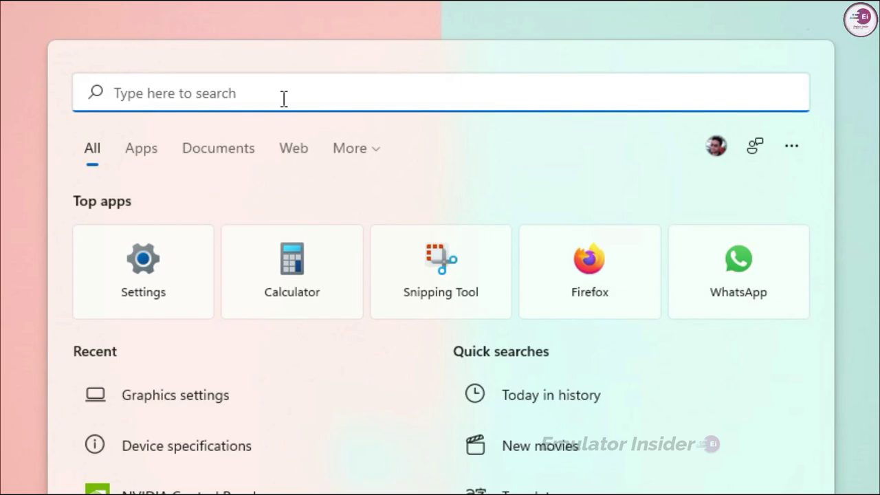
text(Game Mode)
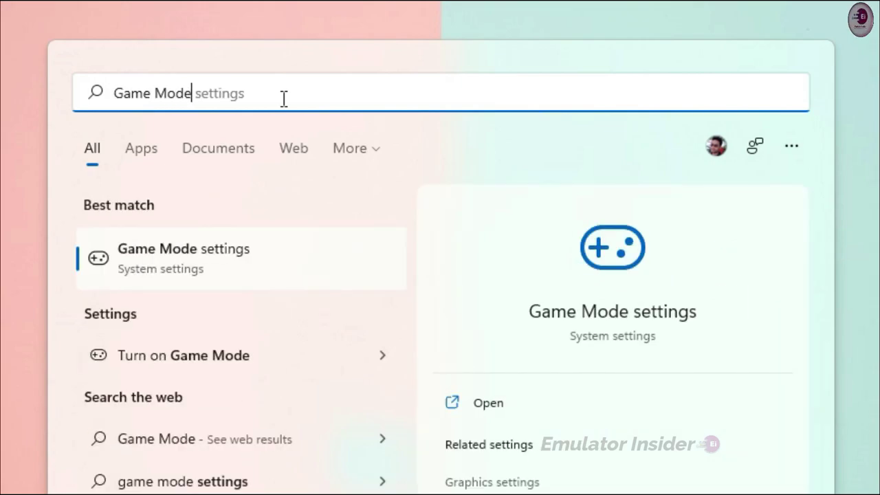
text( Settings)
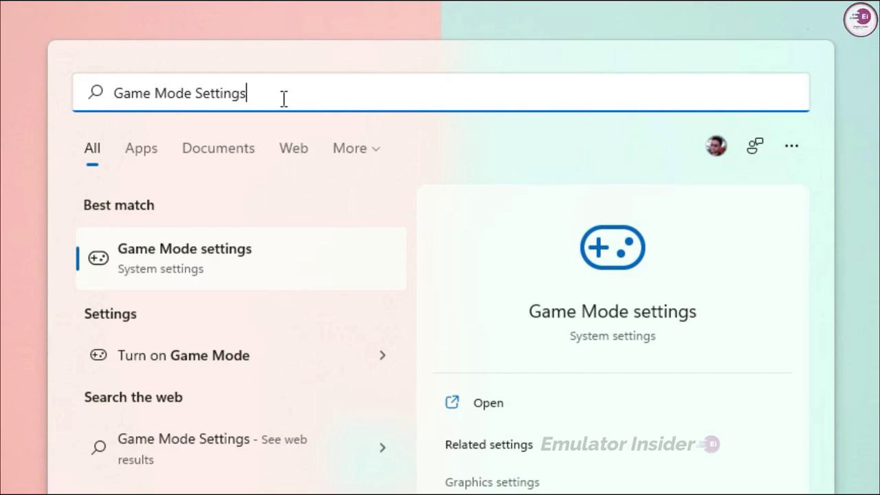
click(176, 260)
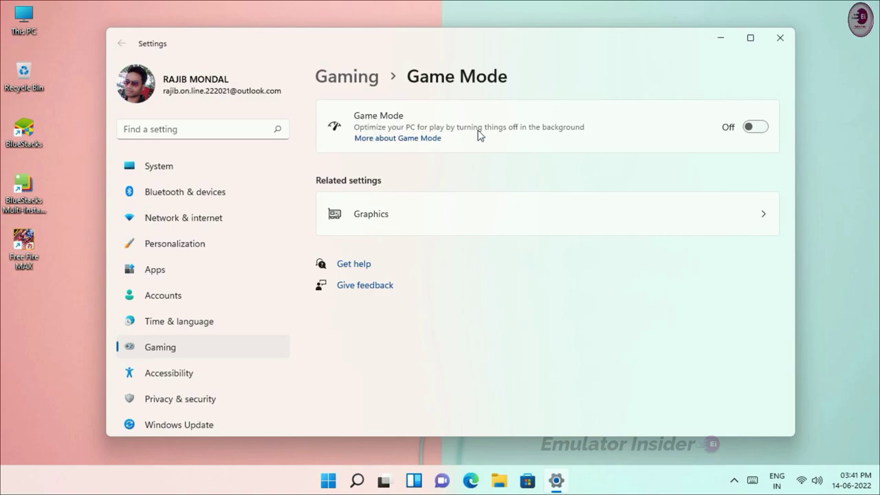
click(749, 127)
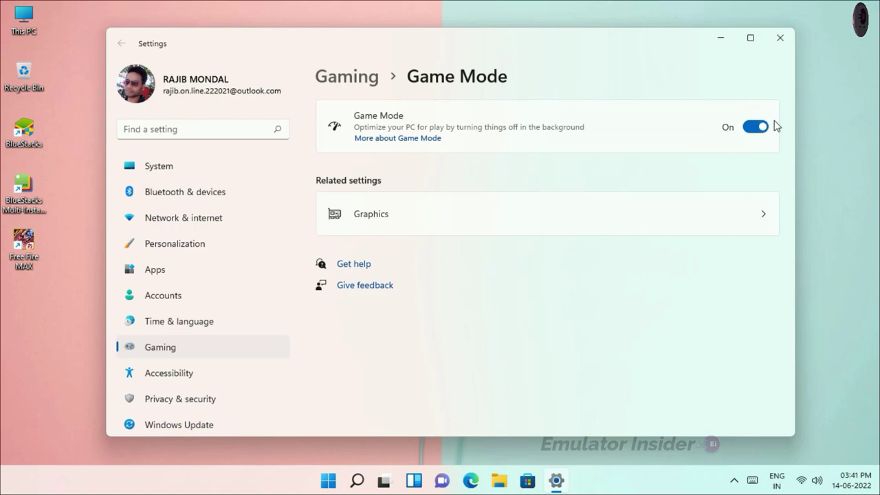
click(779, 37)
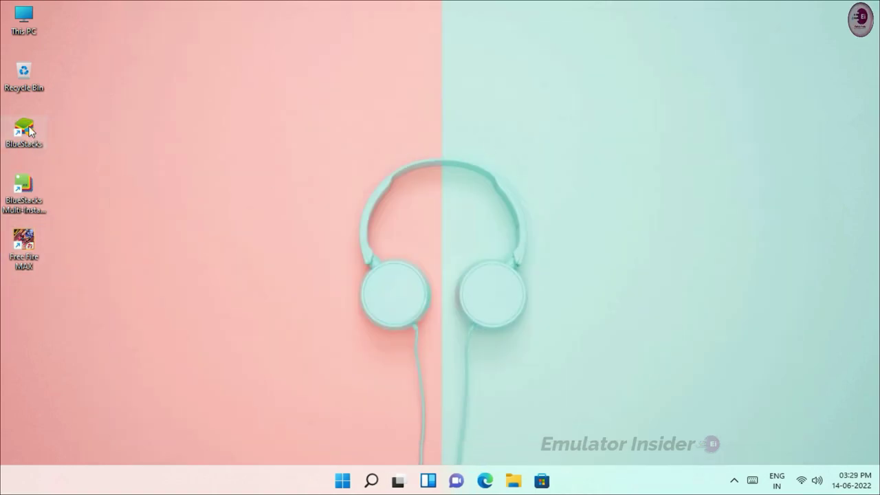
Launch BlueStacks from the desktop, look inside its System apps folder and close the folder
double_click(24, 130)
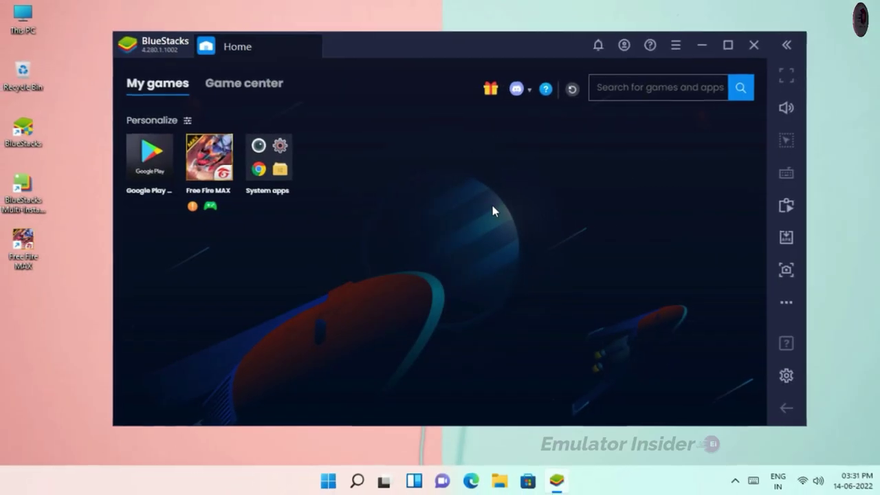
click(256, 164)
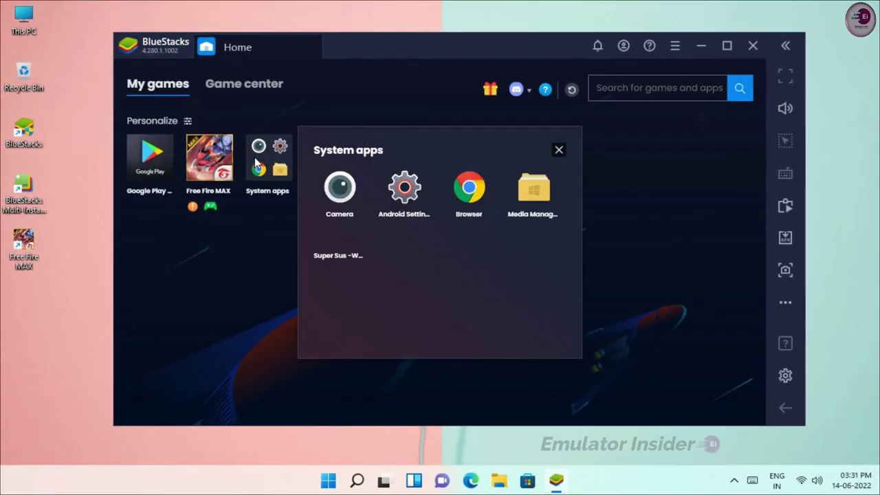
click(682, 210)
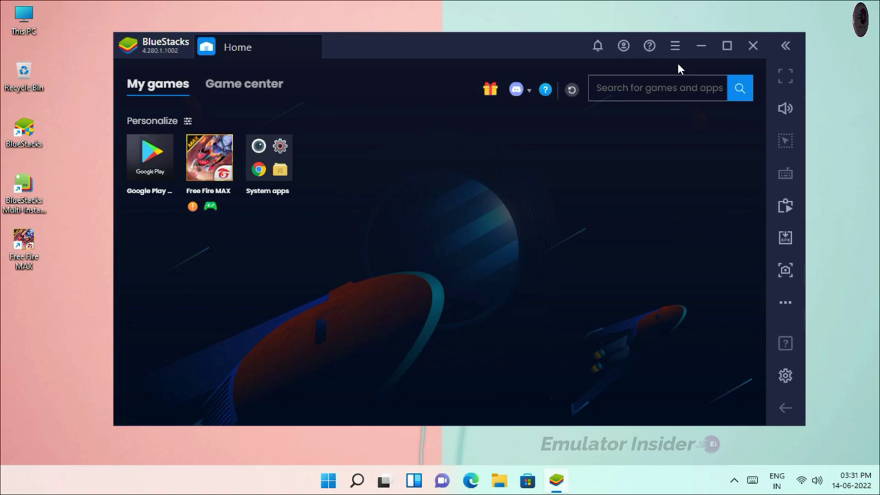
In the BlueStacks engine settings, set the CPU to Medium (2 Cores) and the RAM to Medium (2 GB)
click(675, 48)
click(590, 79)
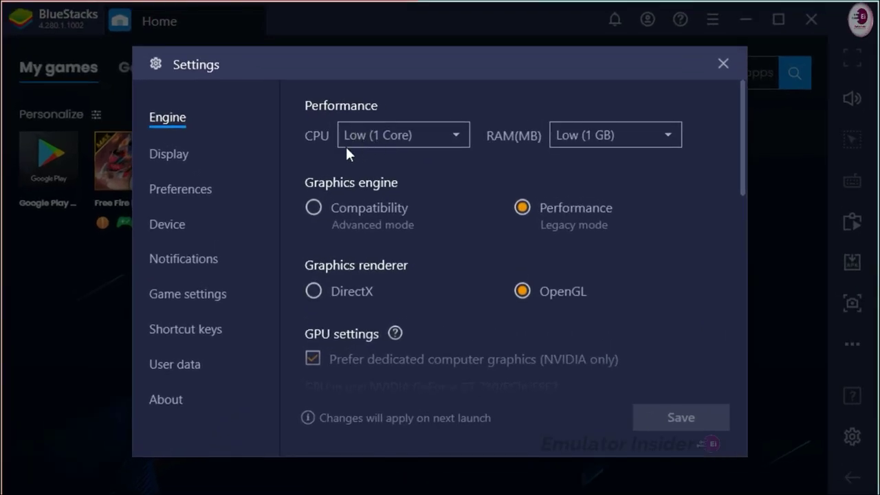
click(459, 136)
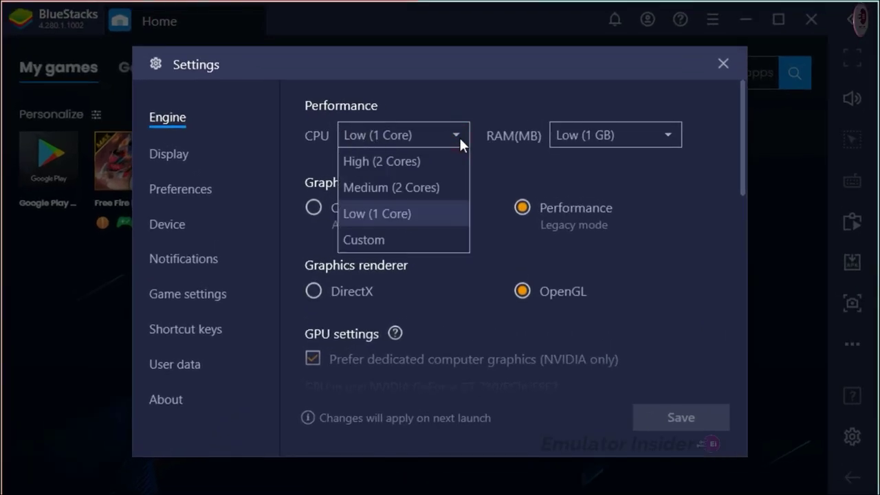
click(421, 189)
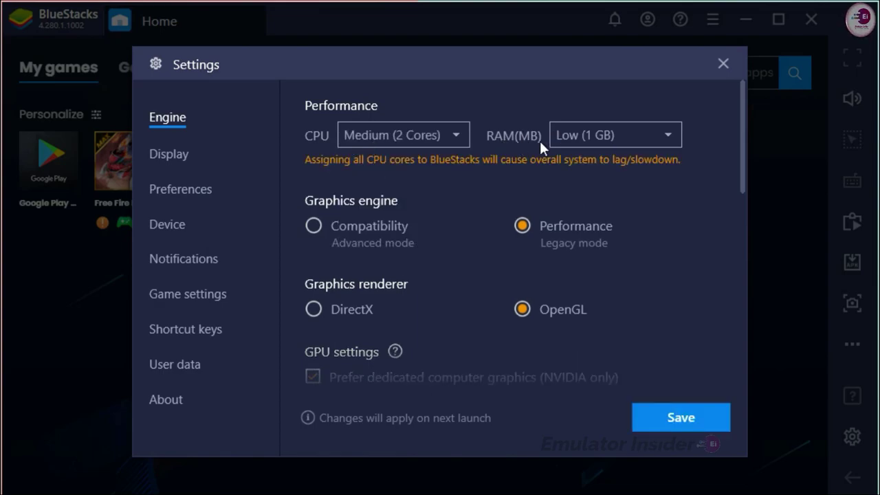
click(660, 133)
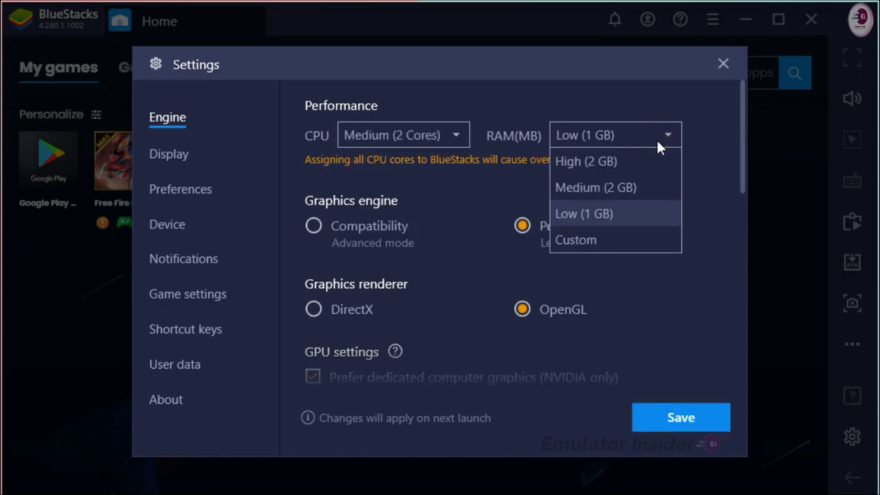
click(588, 187)
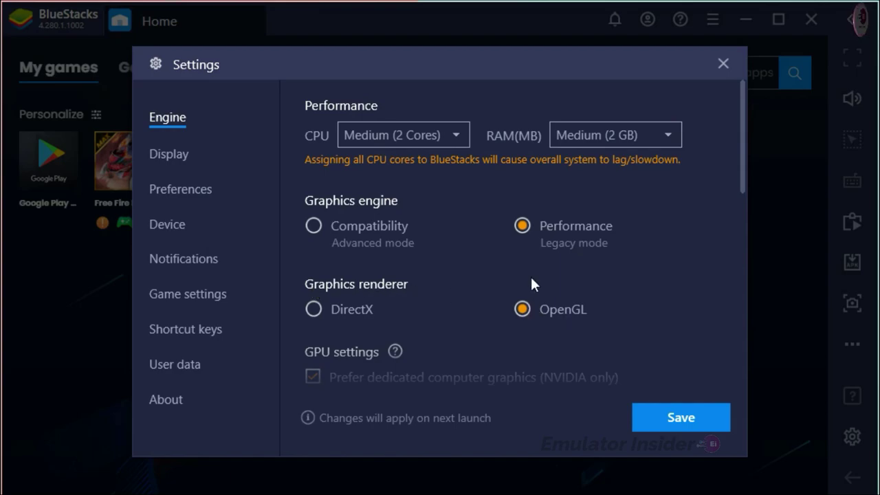
Enable high frame rates in the engine settings and set the FPS to 120
scroll(529, 286, down, 6)
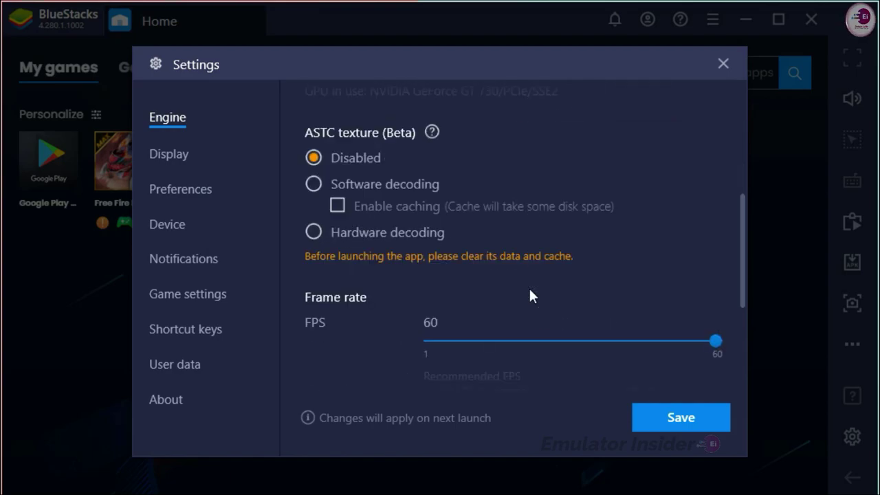
scroll(529, 287, down, 3)
scroll(530, 288, up, 1)
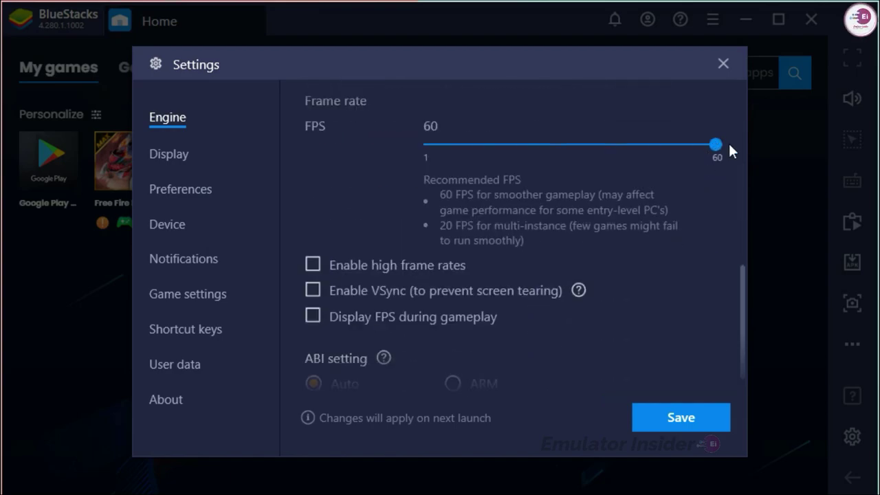
click(317, 265)
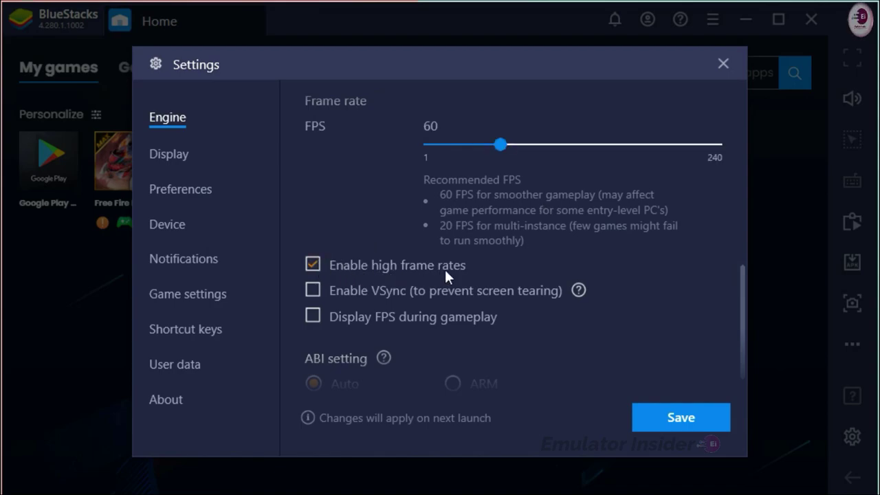
scroll(477, 273, up, 1)
drag(502, 183, 576, 184)
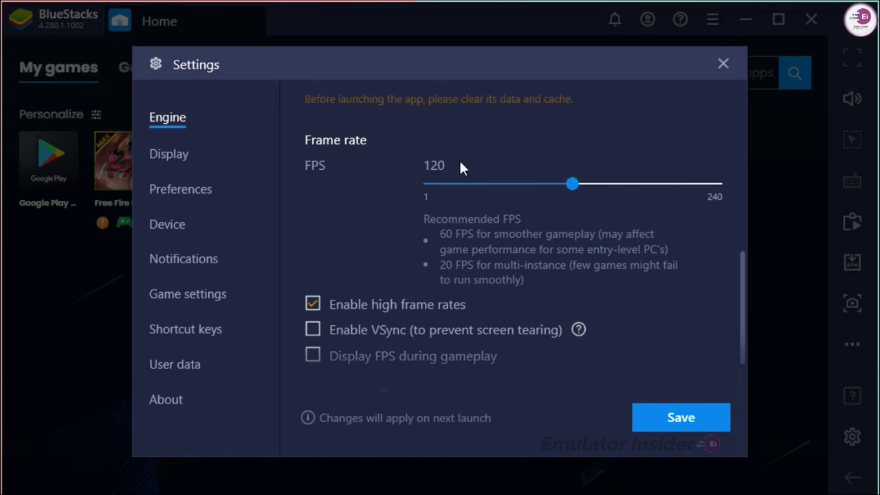
Save the engine settings and restart BlueStacks to apply them
click(687, 412)
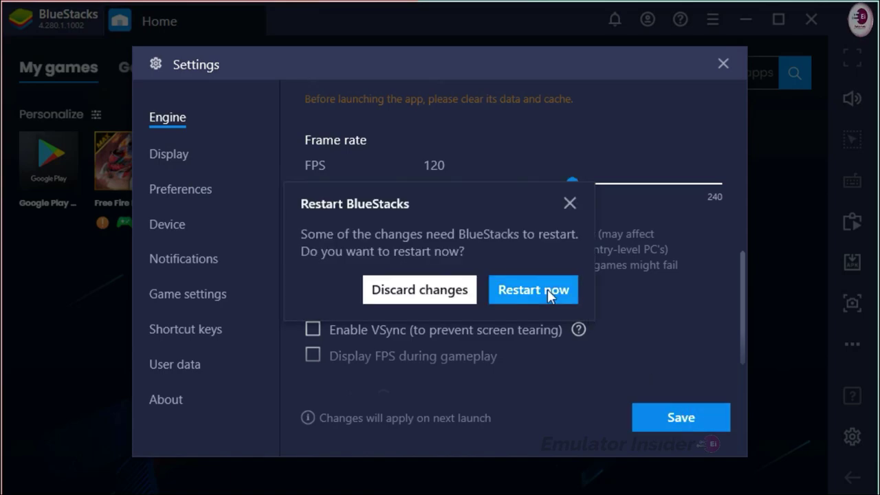
click(548, 284)
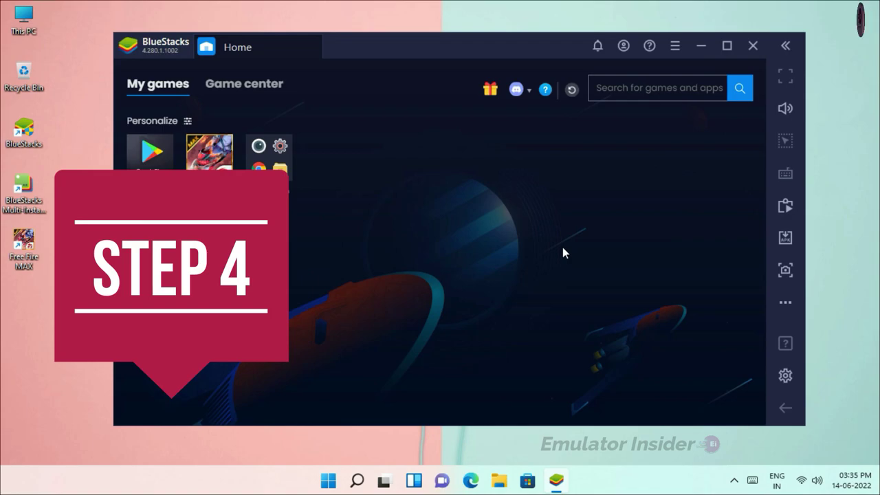
Reopen the BlueStacks settings and review the Display resolution and DPI and the Preferences options
click(781, 379)
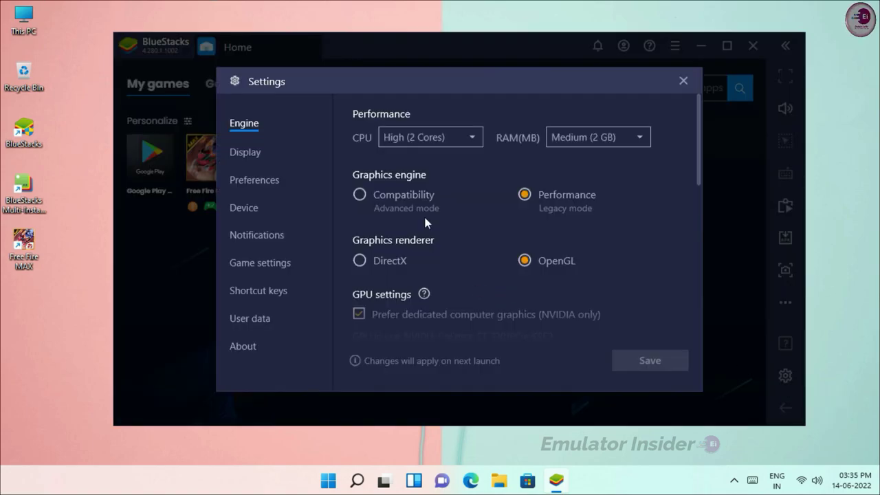
click(245, 155)
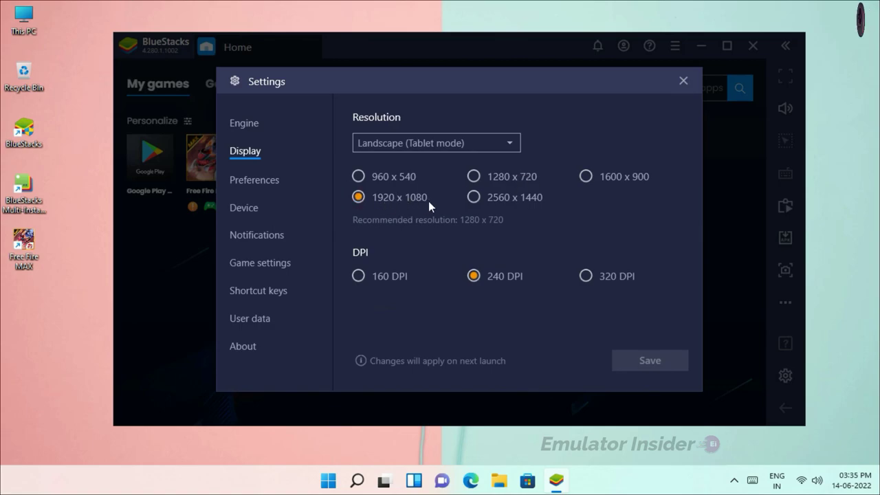
click(262, 183)
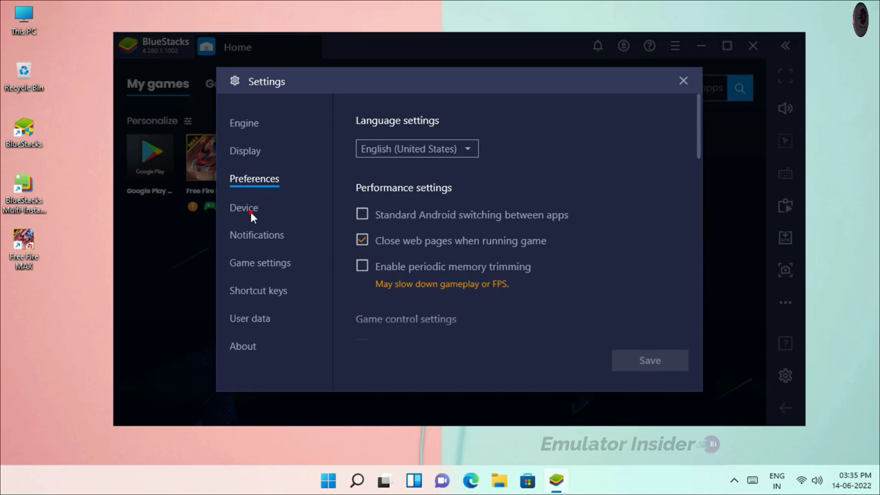
Set the predefined device profile to Asus ROG 2 and save the change
click(251, 213)
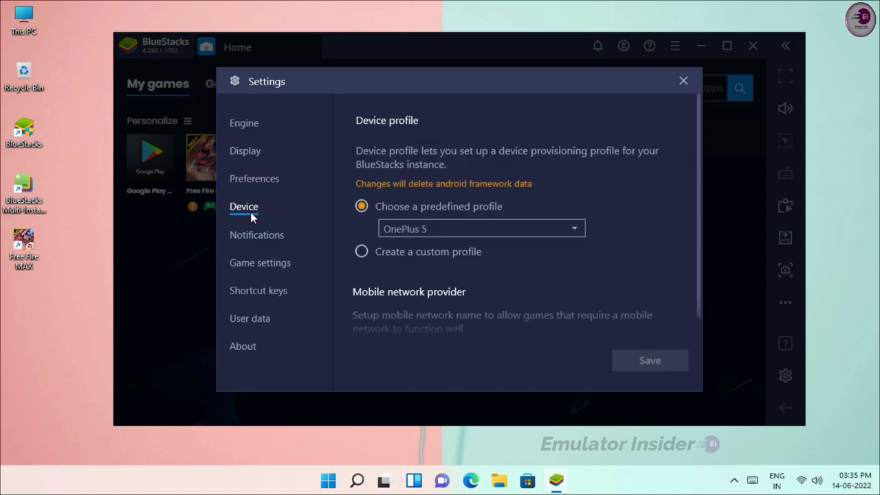
click(575, 229)
scroll(488, 269, down, 5)
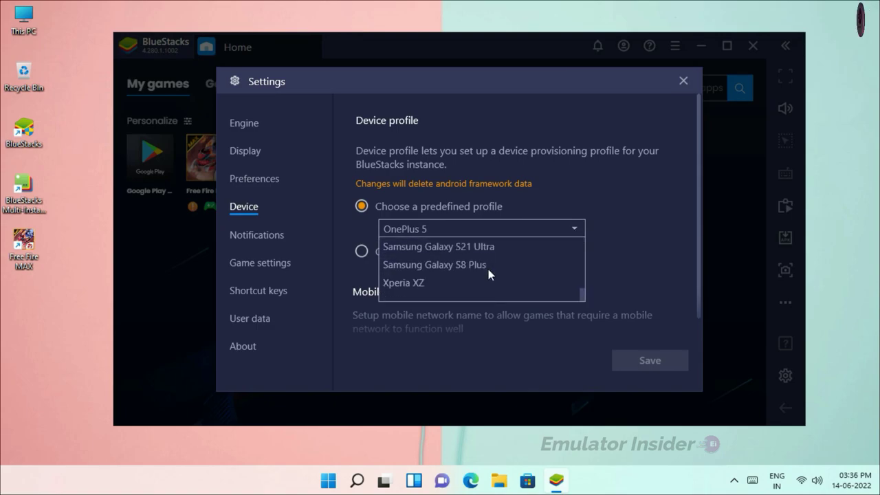
scroll(489, 270, up, 5)
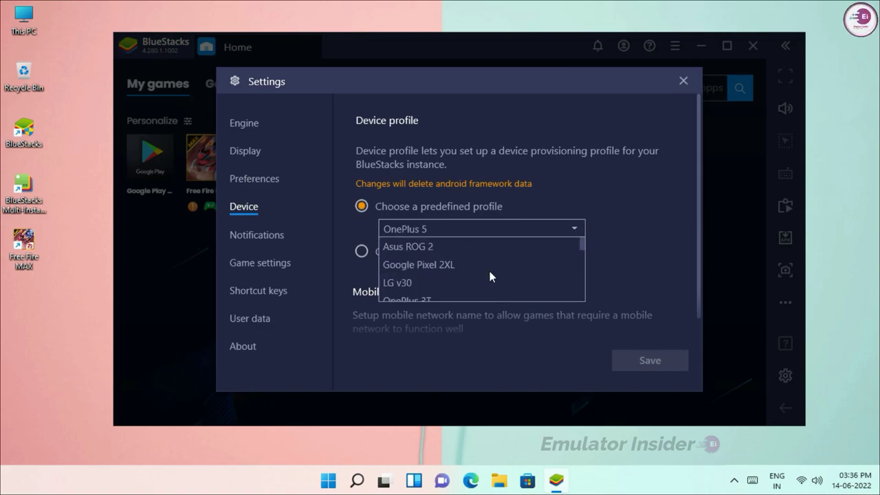
click(410, 248)
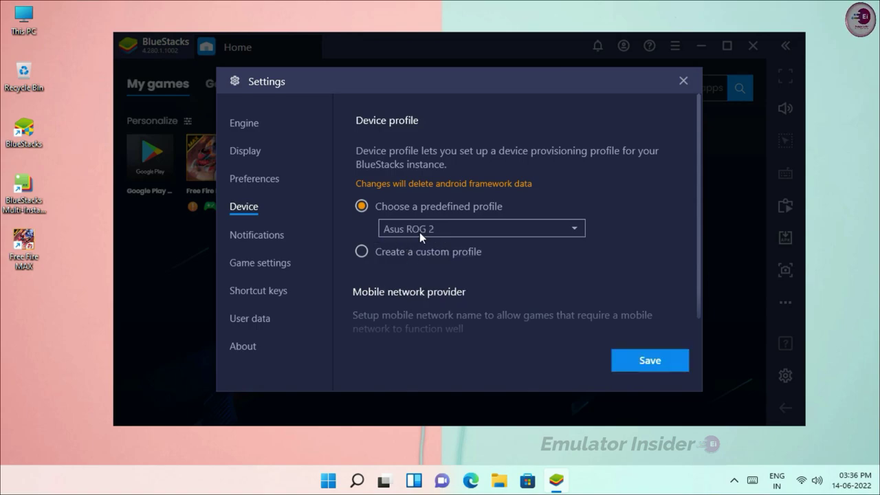
click(662, 367)
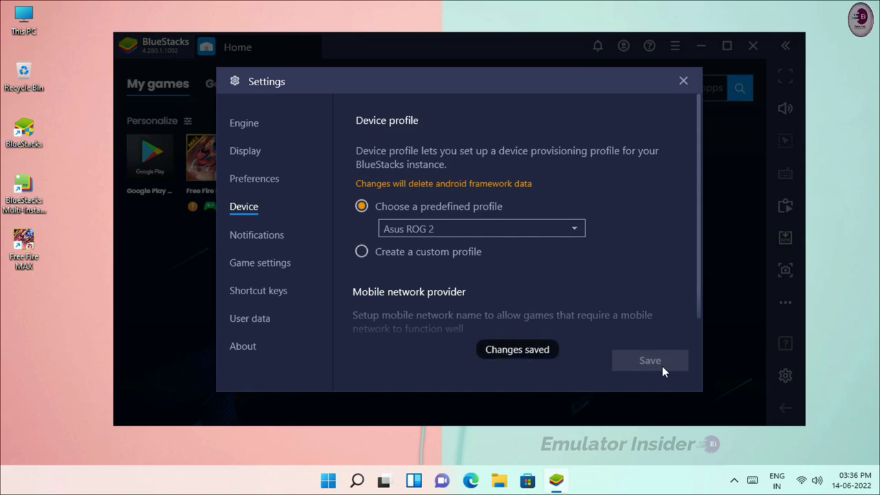
Check the notification settings, set the cursor for all games to the white pointer and save
click(248, 237)
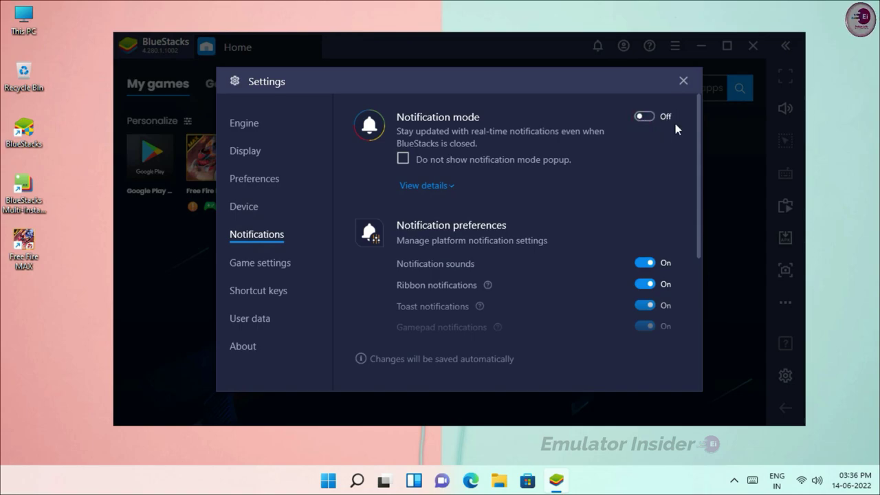
click(253, 268)
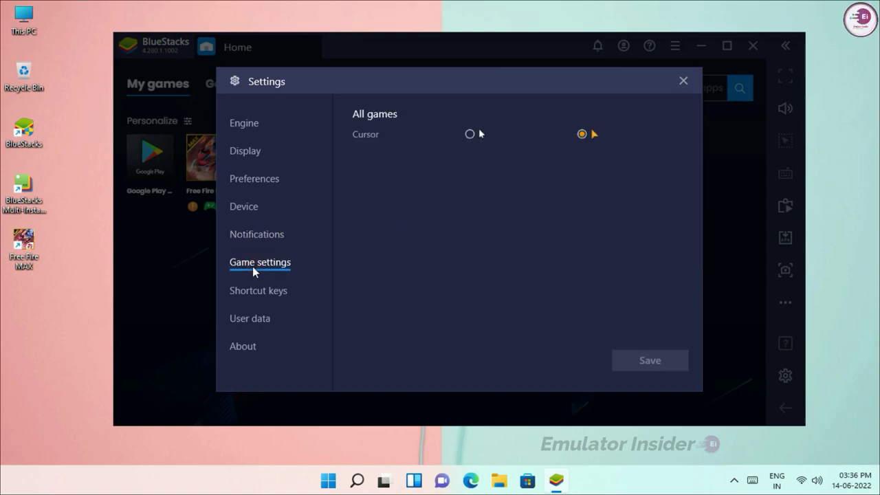
click(470, 135)
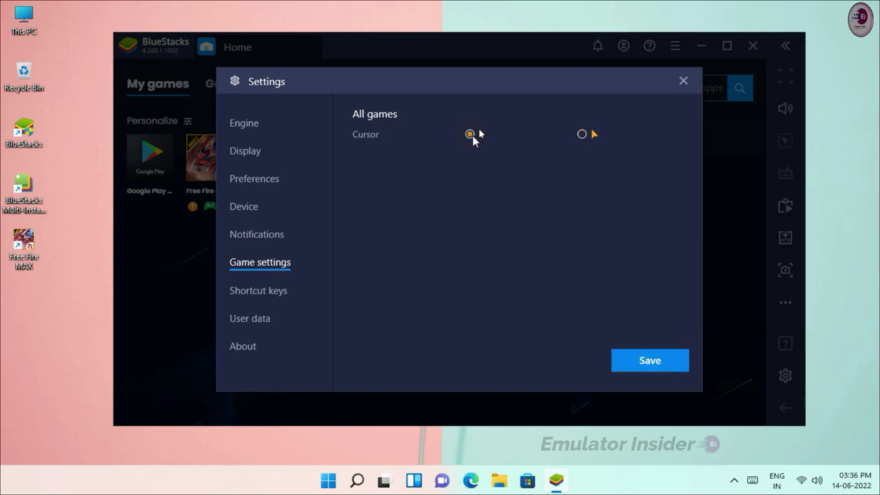
click(659, 360)
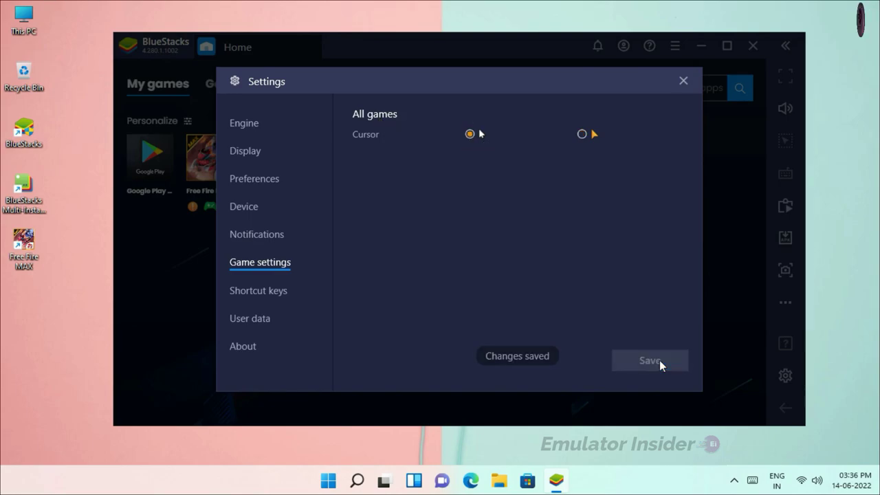
Review the shortcut keys, user data and About pages, and close the settings
click(250, 294)
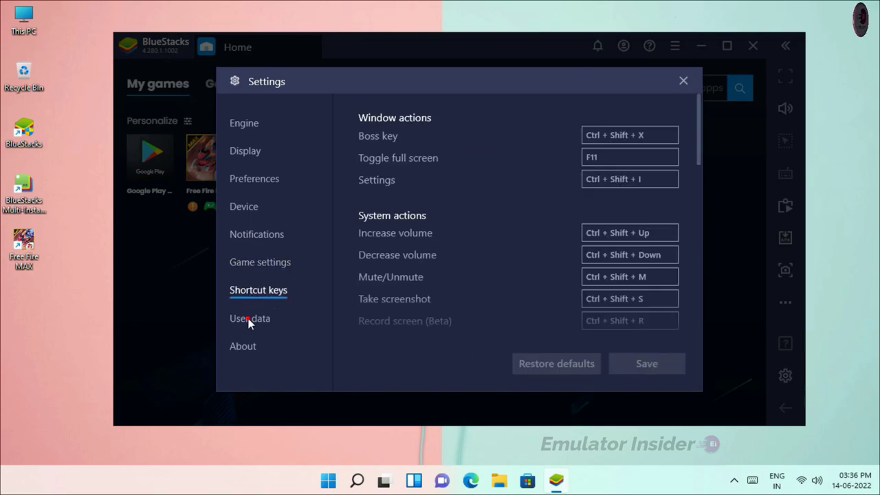
click(247, 319)
click(245, 346)
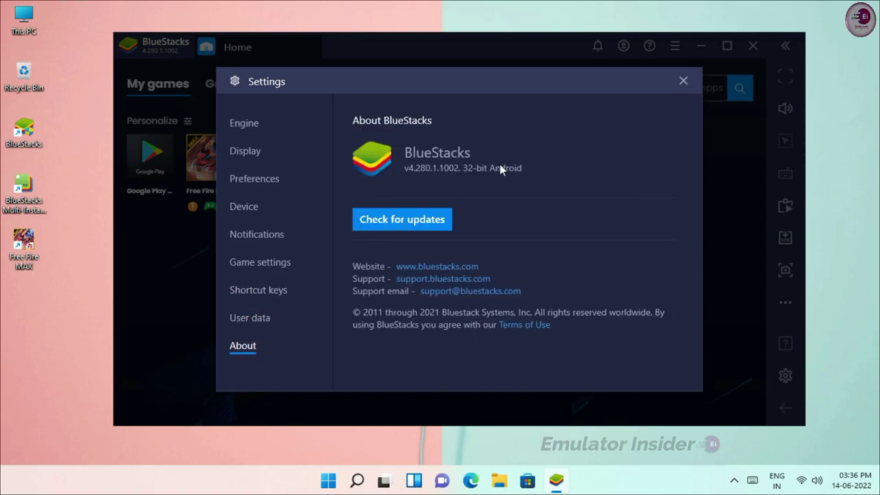
click(684, 82)
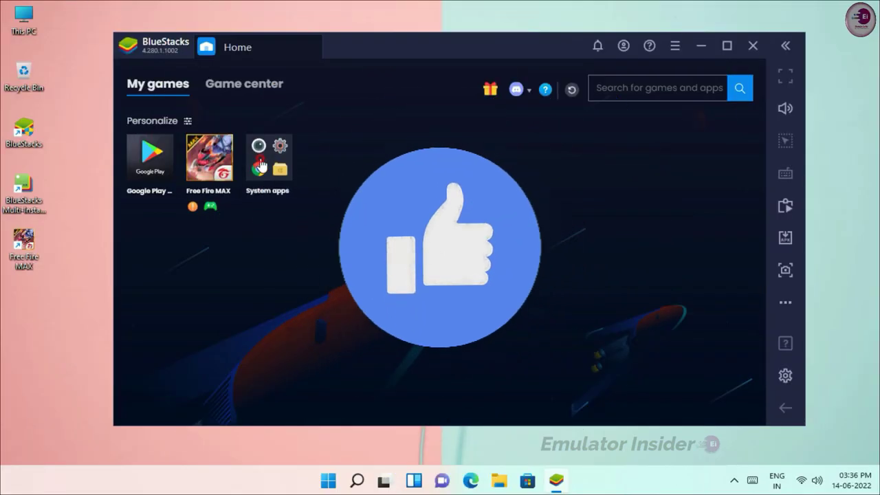
Glance into the System apps folder, launch Free Fire MAX and dismiss its how-to-play, controls and fullscreen tips
click(267, 165)
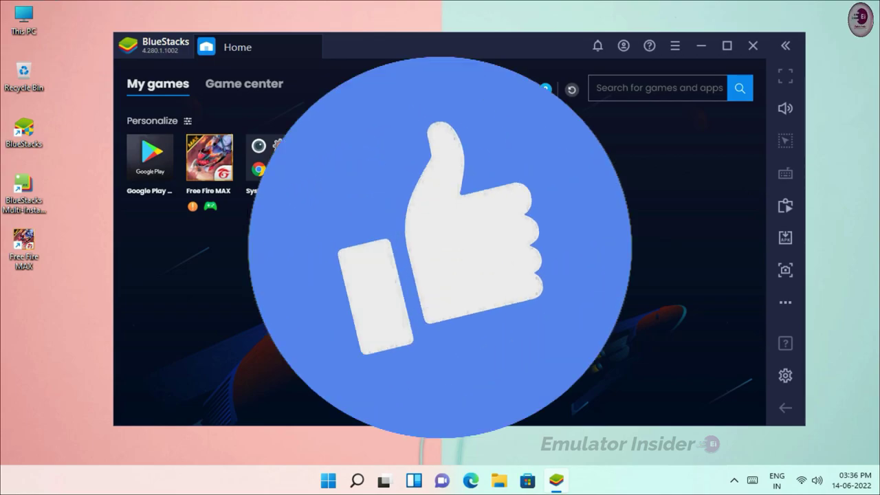
click(559, 150)
click(198, 171)
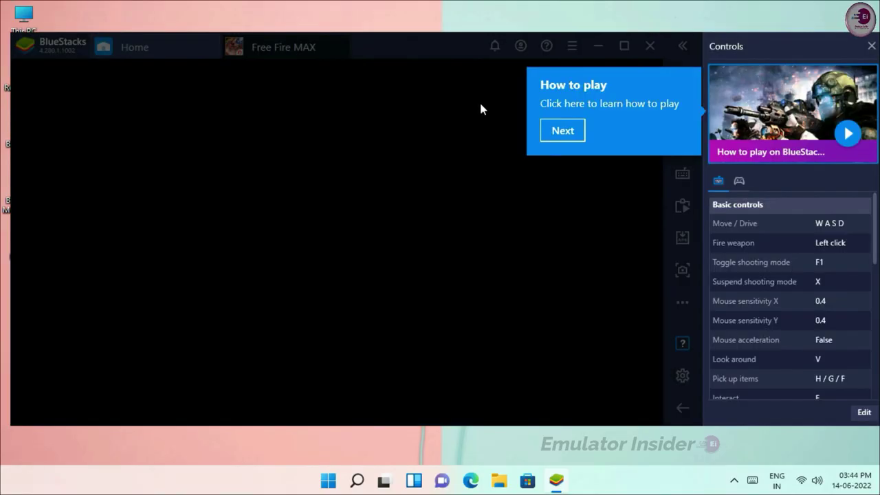
click(553, 138)
click(563, 324)
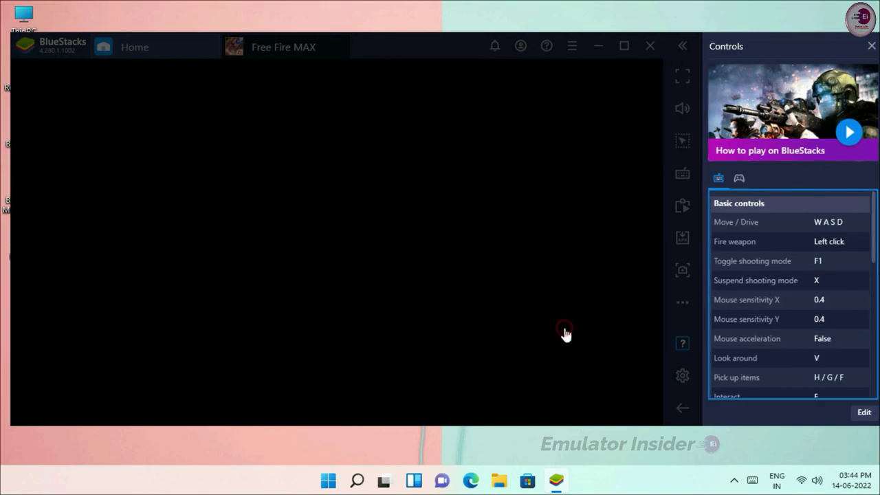
click(526, 233)
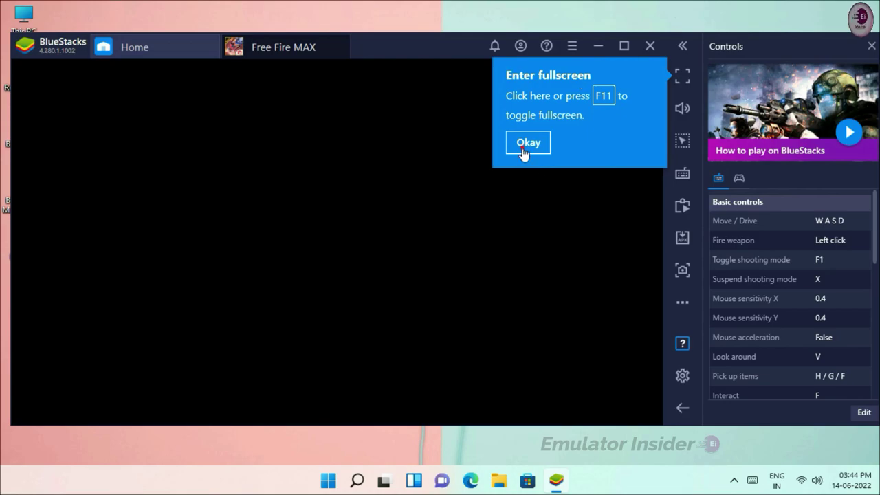
click(527, 144)
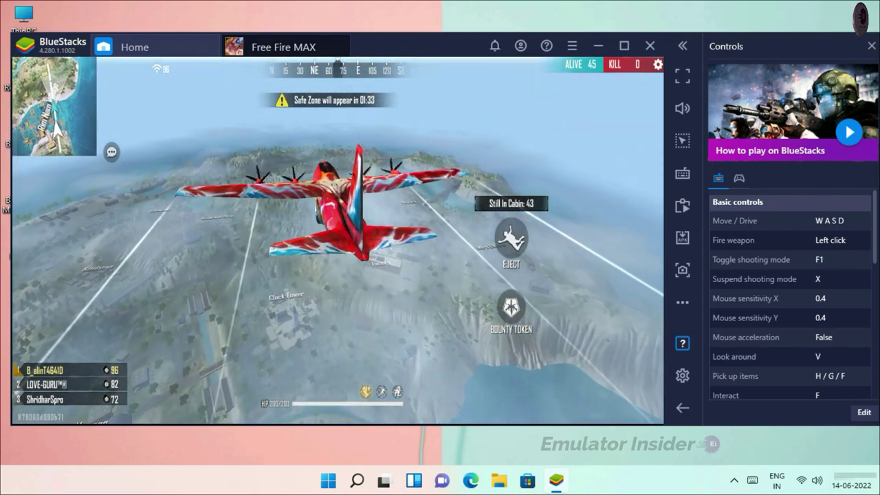
Eject the character from the plane in the Free Fire MAX match
key(f)
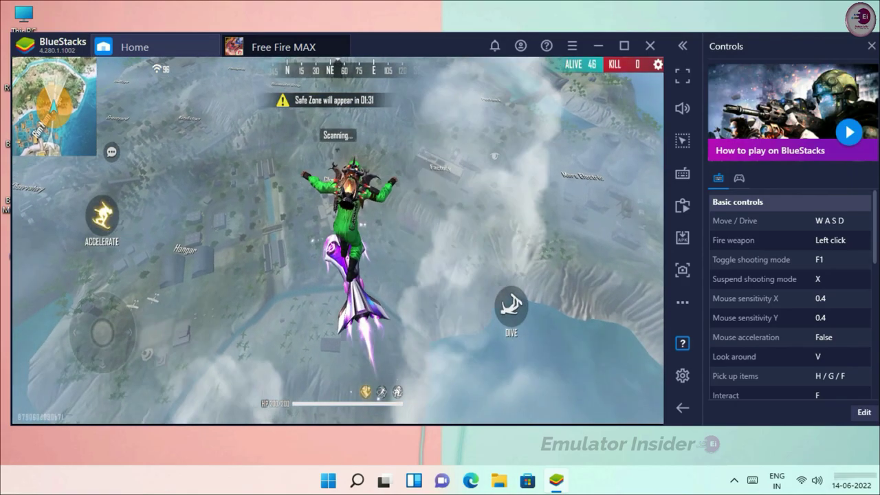